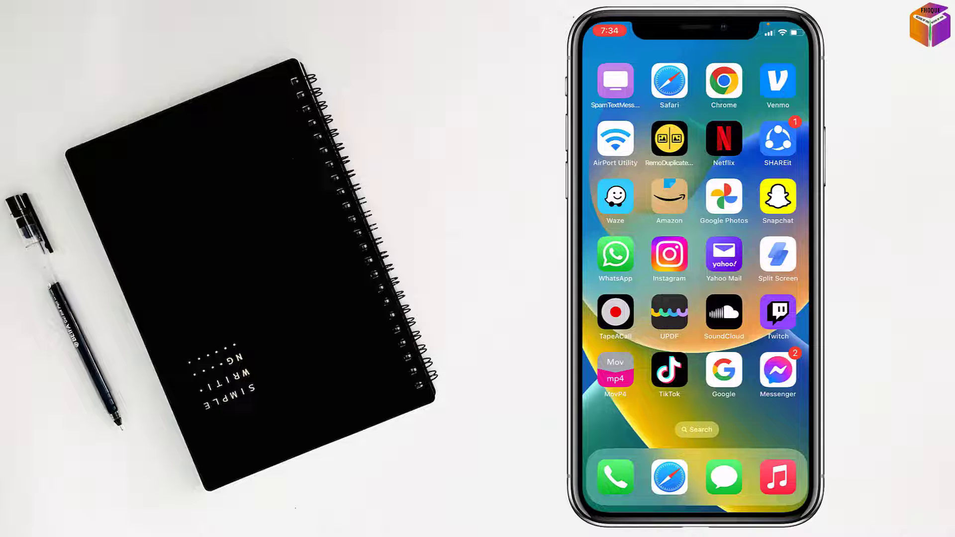
- In Chrome, search Google for 'older version of messenger' using the autocomplete suggestion
{"action": "left_click", "coordinate": [724, 81]}
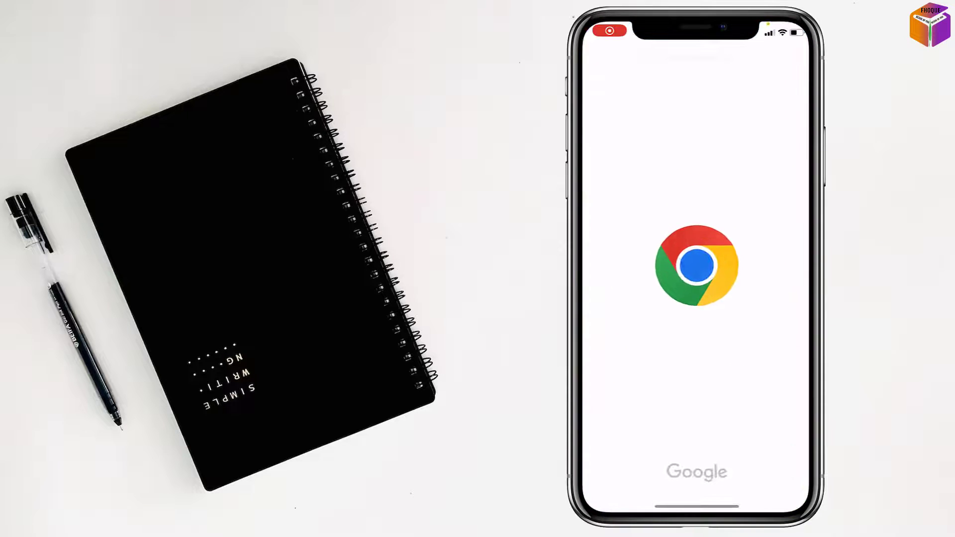
{"action": "left_click", "coordinate": [686, 57]}
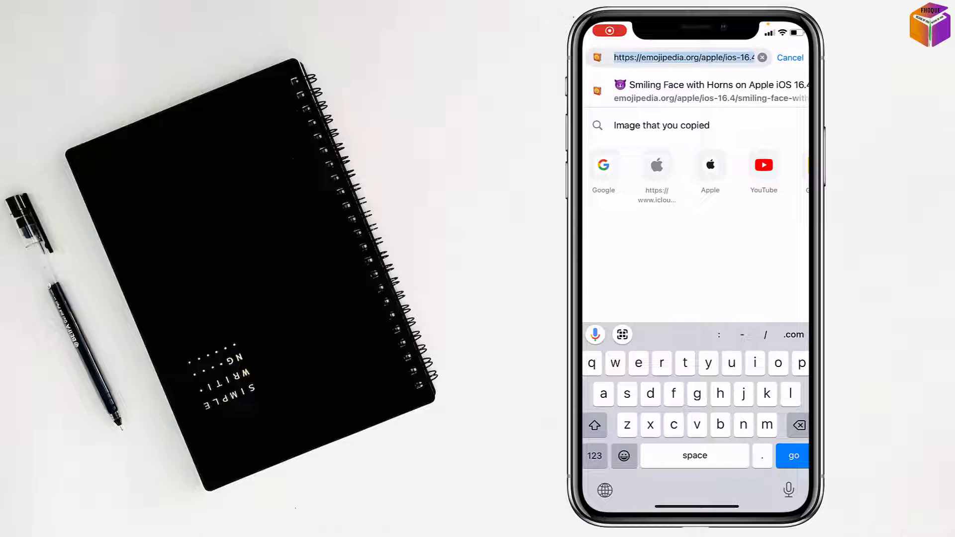
{"action": "type", "text": "o"}
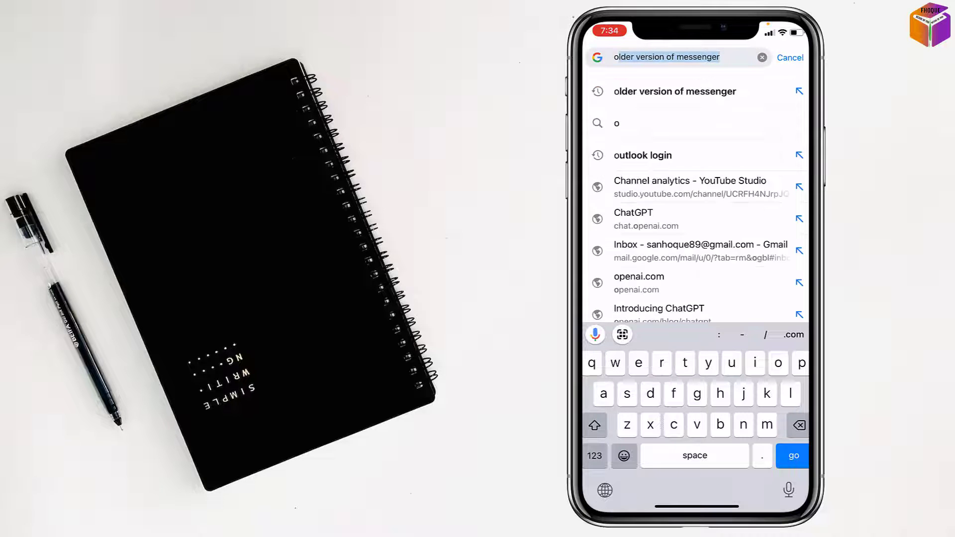
{"action": "type", "text": "lder"}
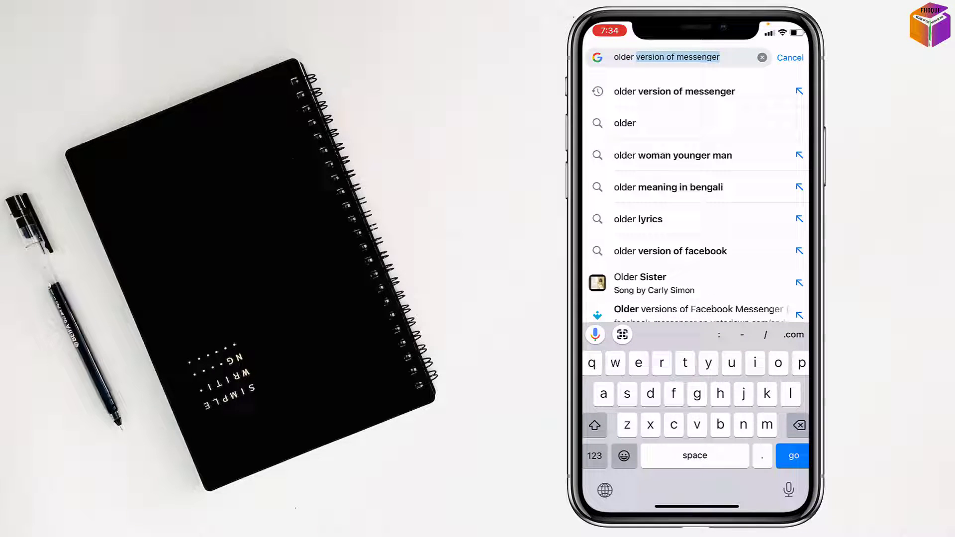
{"action": "left_click", "coordinate": [720, 57]}
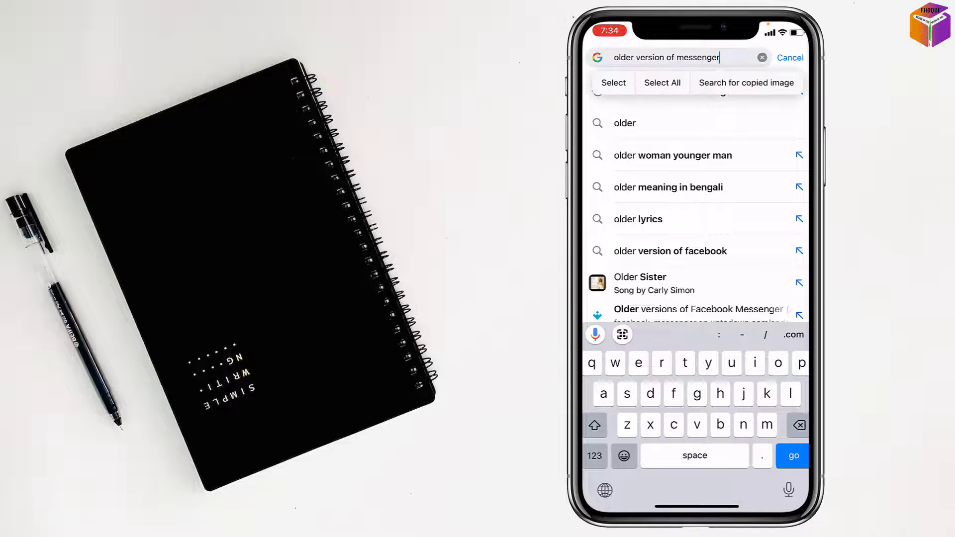
{"action": "key", "text": "Return"}
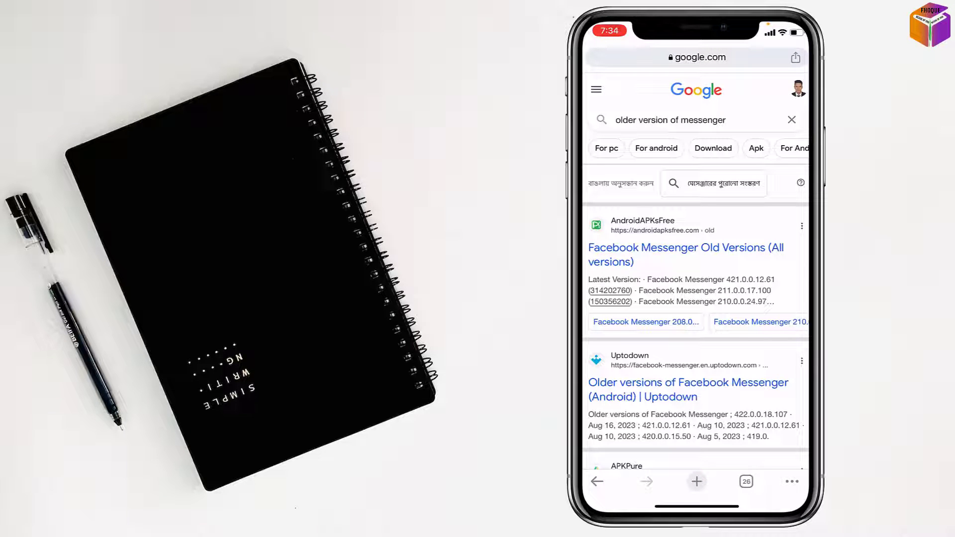
- Open the AndroidAPKsFree 'Facebook Messenger Old Versions' search result
{"action": "left_click", "coordinate": [685, 247]}
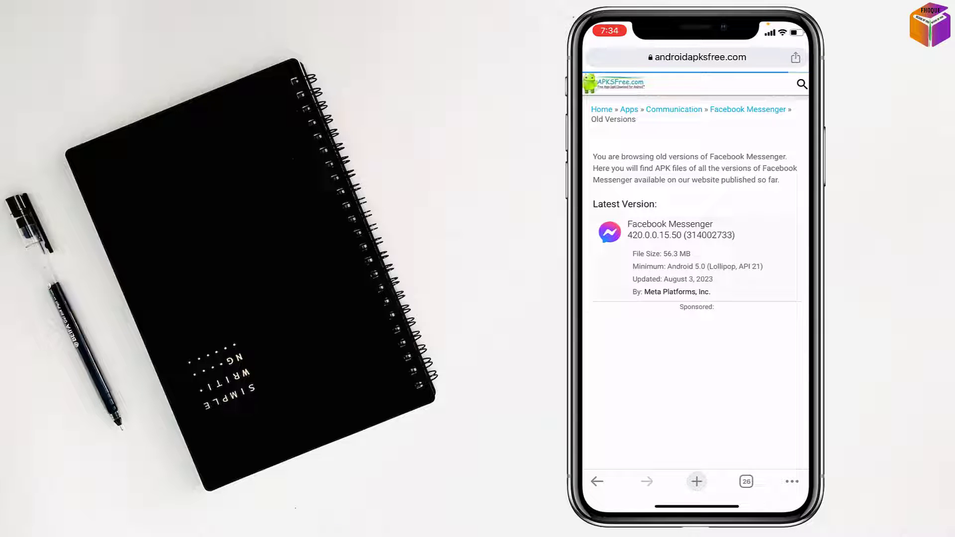
{"action": "scroll", "coordinate": [696, 284], "scroll_direction": "down", "scroll_amount": 5}
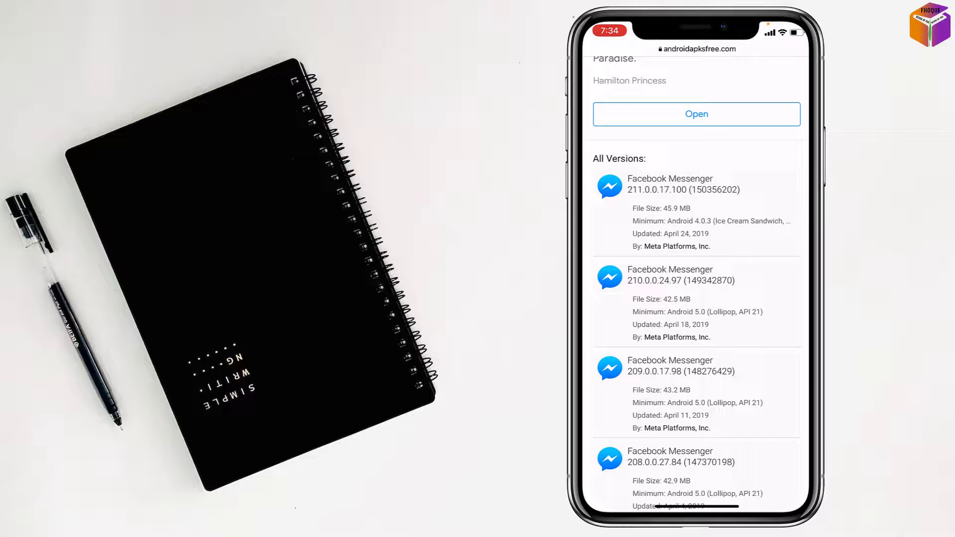
{"action": "scroll", "coordinate": [696, 284], "scroll_direction": "down", "scroll_amount": 5}
{"action": "scroll", "coordinate": [696, 284], "scroll_direction": "down", "scroll_amount": 3}
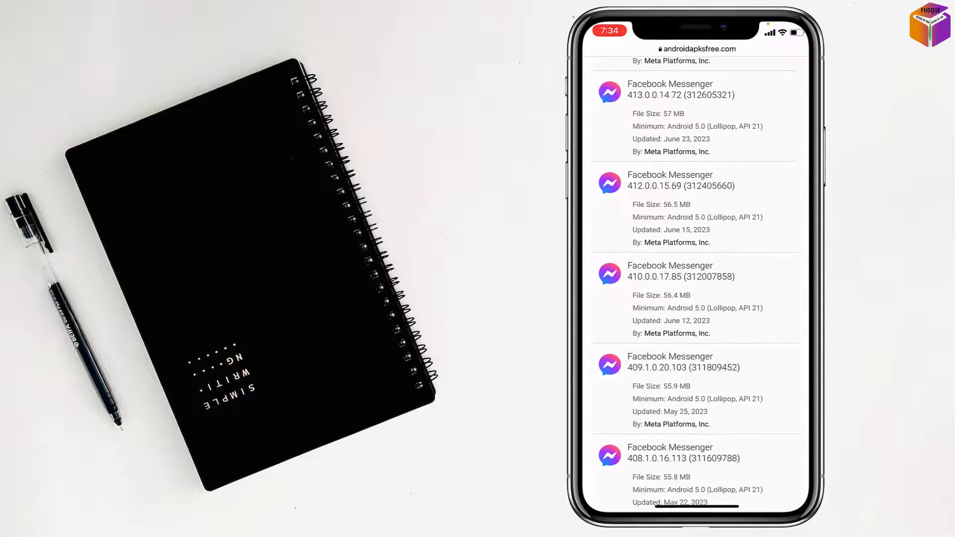
{"action": "scroll", "coordinate": [696, 283], "scroll_direction": "down", "scroll_amount": 3}
{"action": "scroll", "coordinate": [696, 283], "scroll_direction": "down", "scroll_amount": 2}
{"action": "scroll", "coordinate": [696, 283], "scroll_direction": "down", "scroll_amount": 2}
{"action": "scroll", "coordinate": [695, 284], "scroll_direction": "down", "scroll_amount": 2}
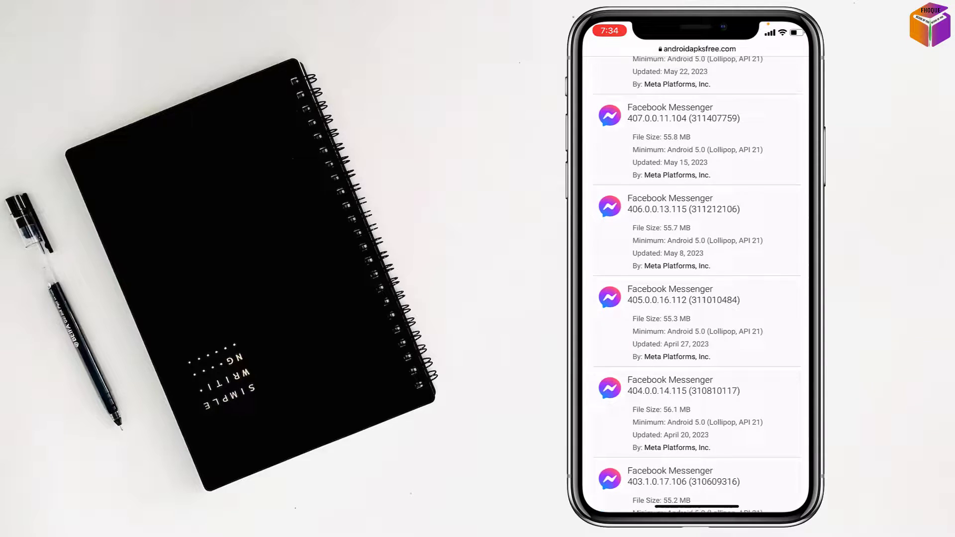
{"action": "scroll", "coordinate": [696, 283], "scroll_direction": "down", "scroll_amount": 3}
{"action": "scroll", "coordinate": [696, 284], "scroll_direction": "down", "scroll_amount": 2}
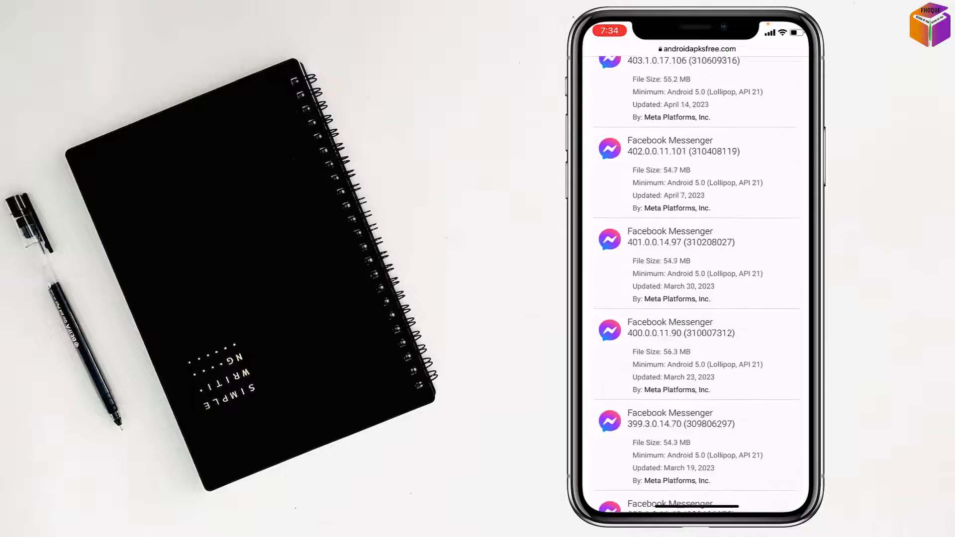
{"action": "scroll", "coordinate": [696, 284], "scroll_direction": "down", "scroll_amount": 1}
{"action": "scroll", "coordinate": [696, 283], "scroll_direction": "down", "scroll_amount": 3}
{"action": "scroll", "coordinate": [696, 283], "scroll_direction": "up", "scroll_amount": 5}
{"action": "scroll", "coordinate": [696, 283], "scroll_direction": "up", "scroll_amount": 5}
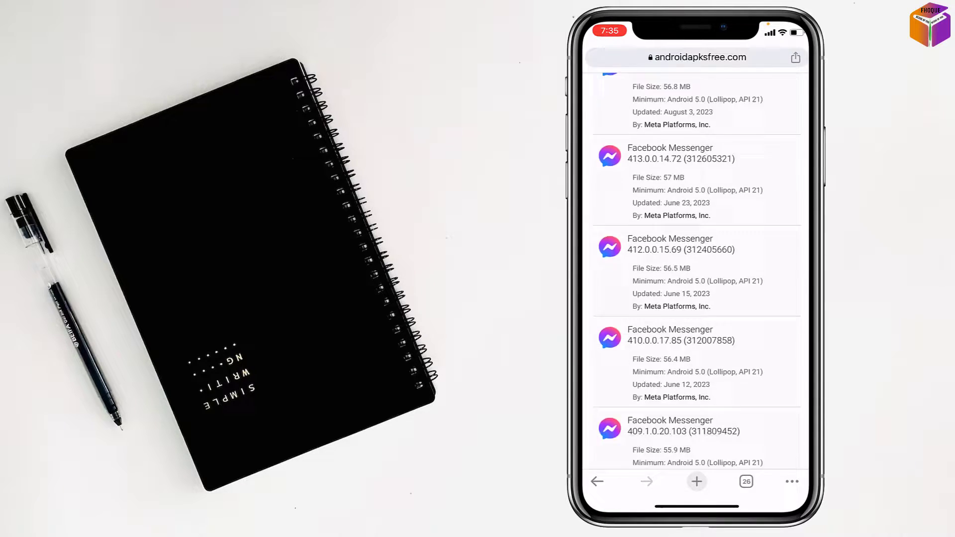
{"action": "scroll", "coordinate": [696, 284], "scroll_direction": "down", "scroll_amount": 5}
{"action": "scroll", "coordinate": [696, 284], "scroll_direction": "down", "scroll_amount": 5}
{"action": "scroll", "coordinate": [696, 284], "scroll_direction": "down", "scroll_amount": 3}
{"action": "scroll", "coordinate": [696, 284], "scroll_direction": "up", "scroll_amount": 3}
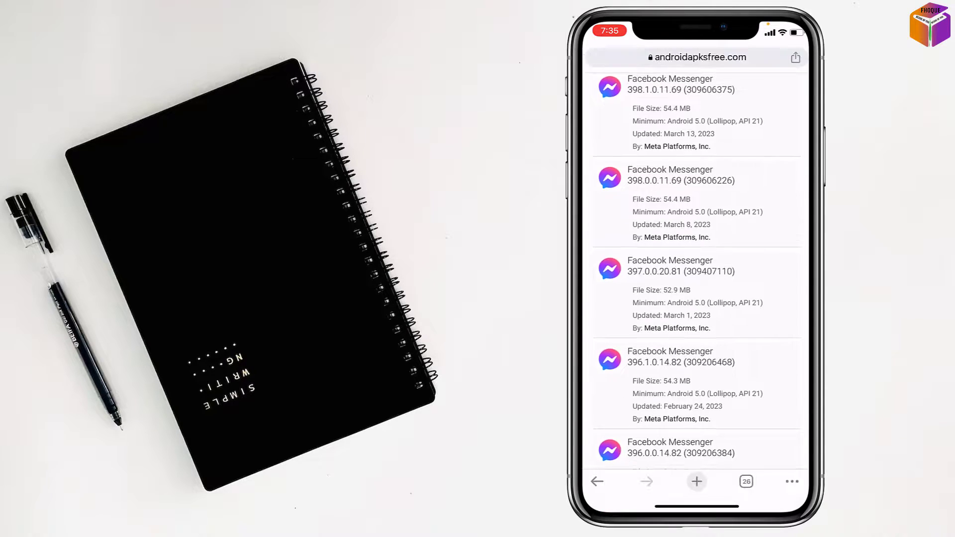